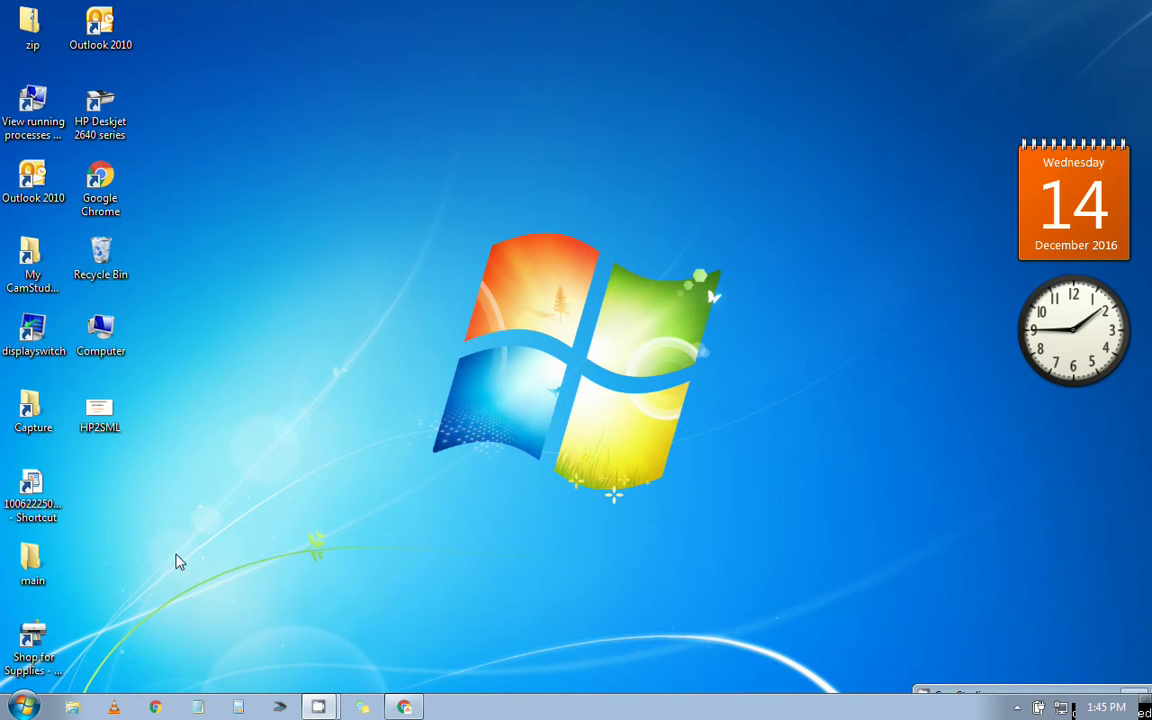
Preview the HP2SML image, then Google 'OCR' and open the Free Online OCR site.
double_click(99, 418)
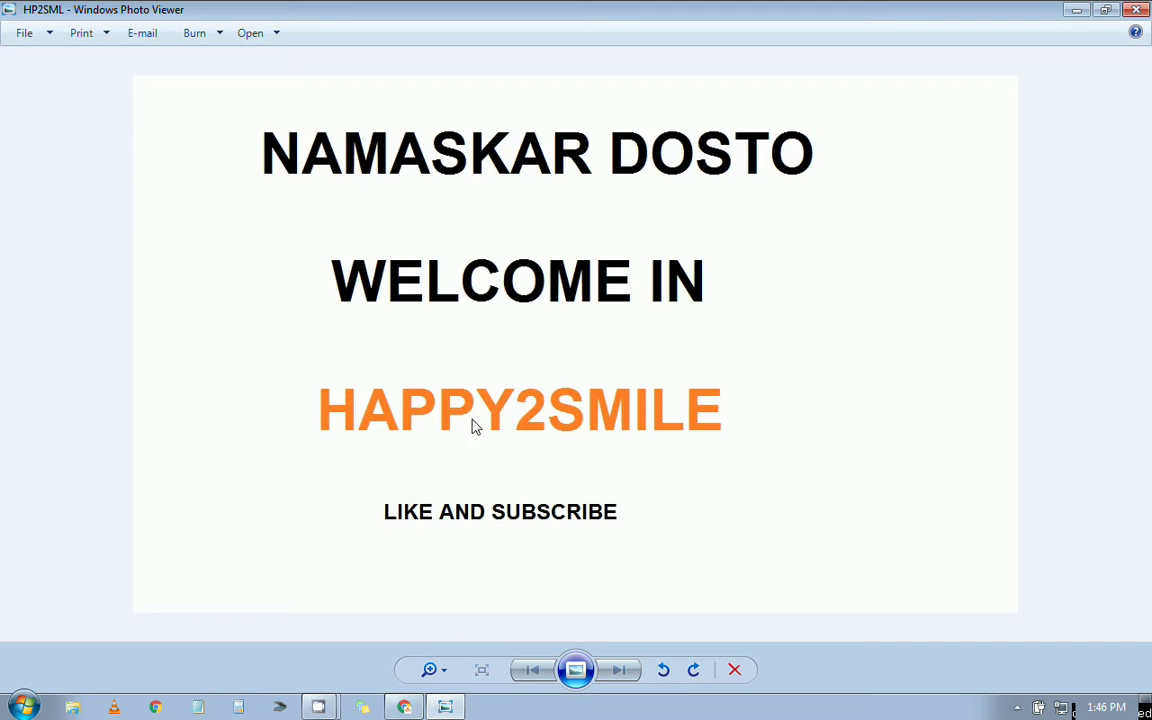
click(1138, 10)
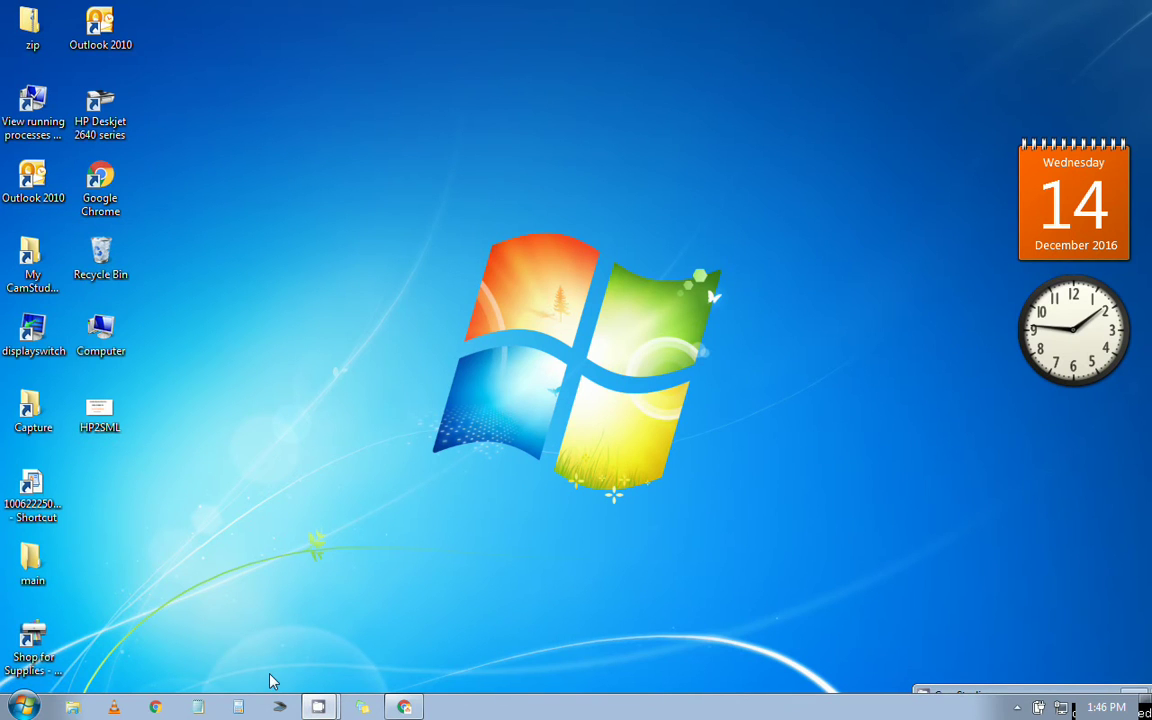
click(406, 708)
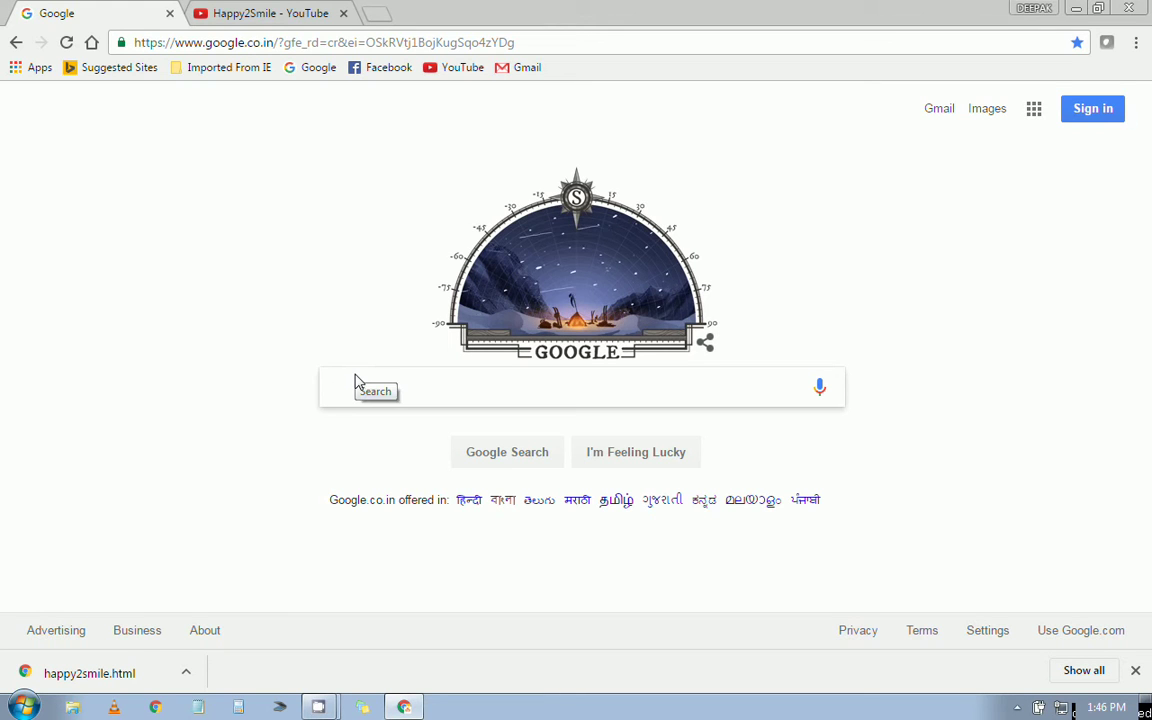
text(O)
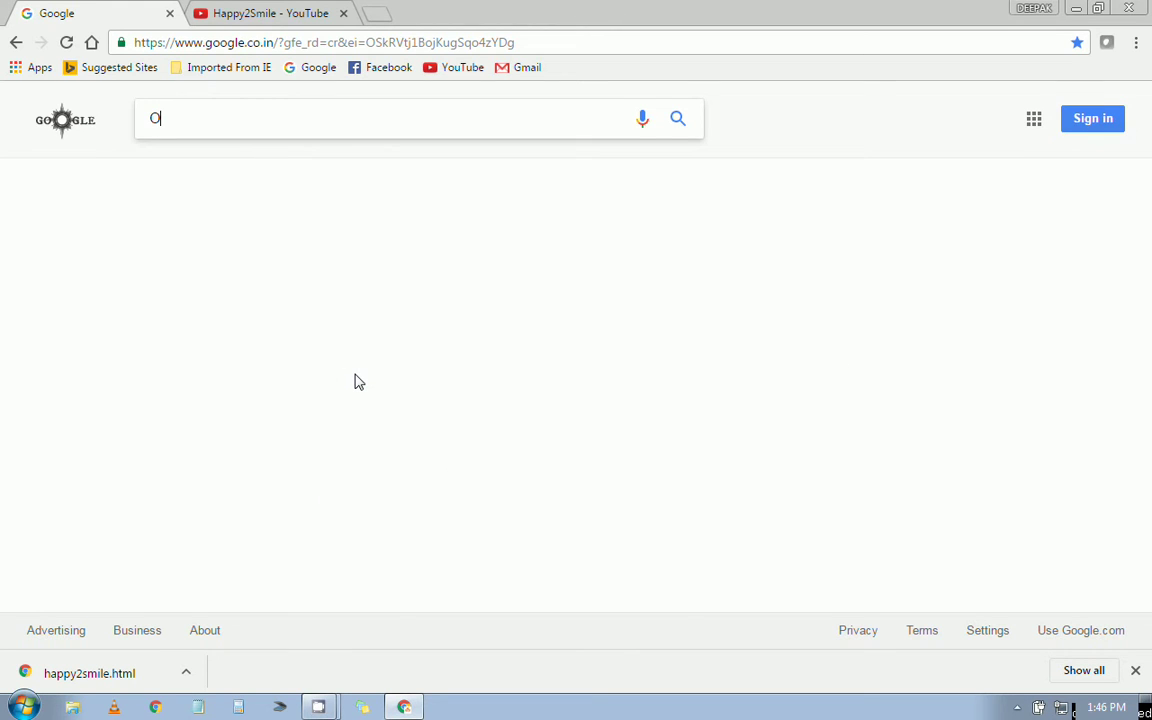
text(CR)
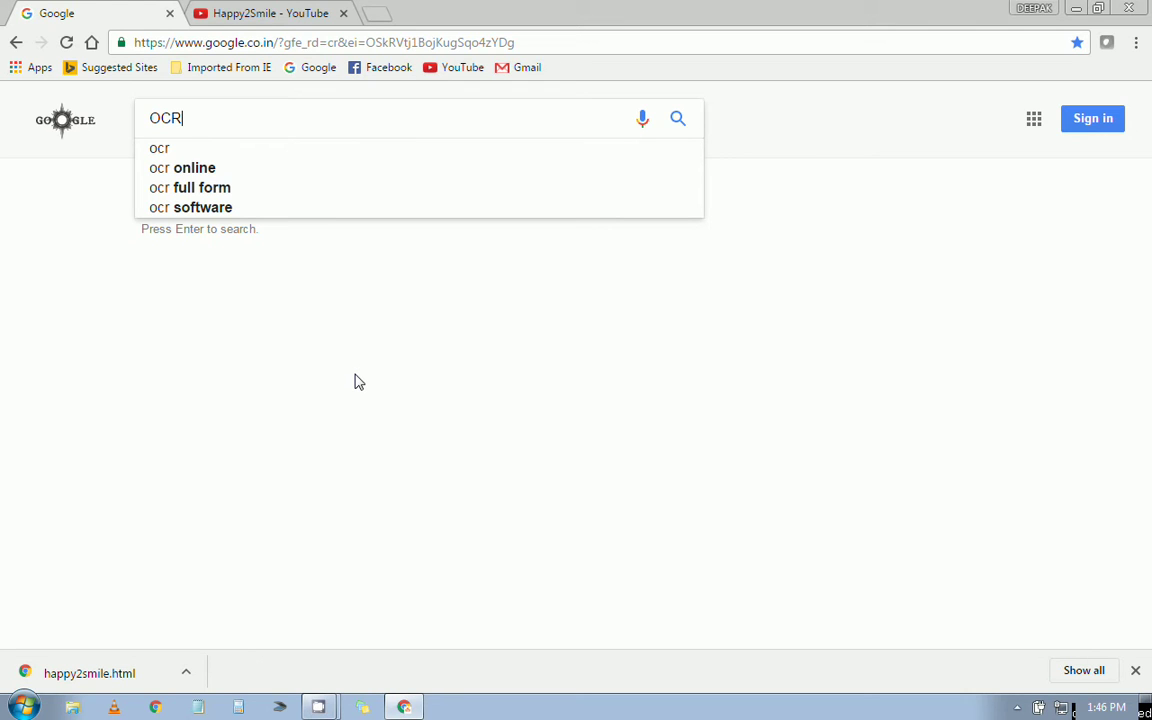
click(678, 122)
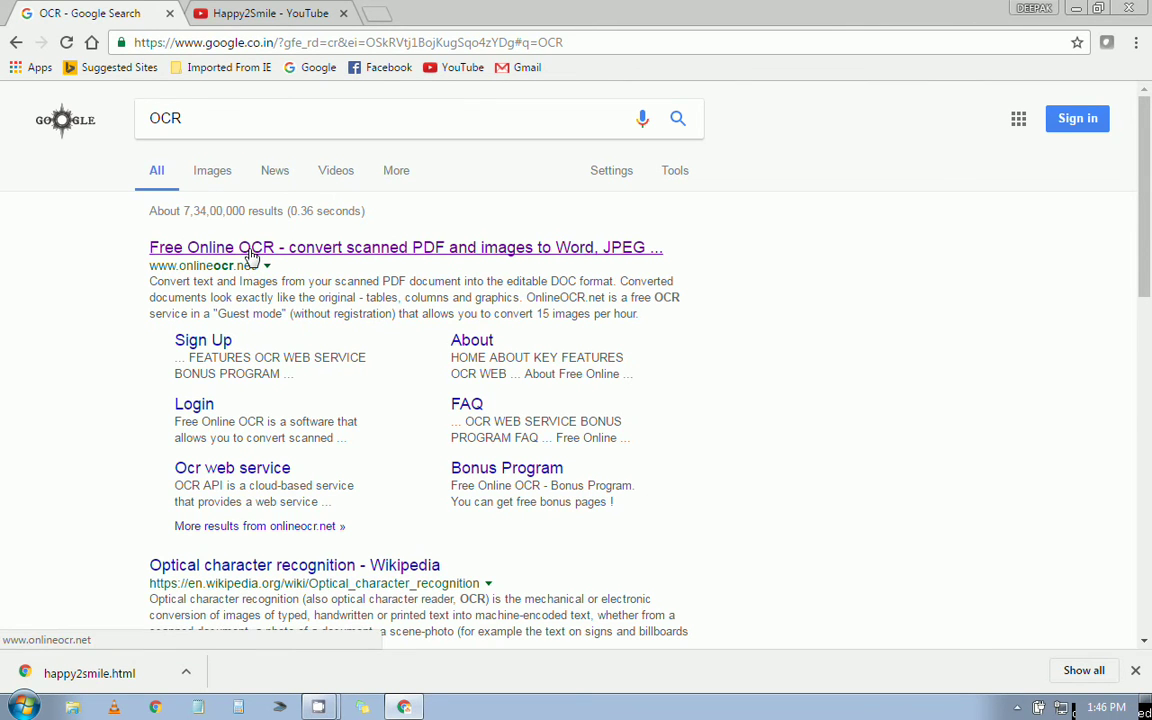
click(252, 257)
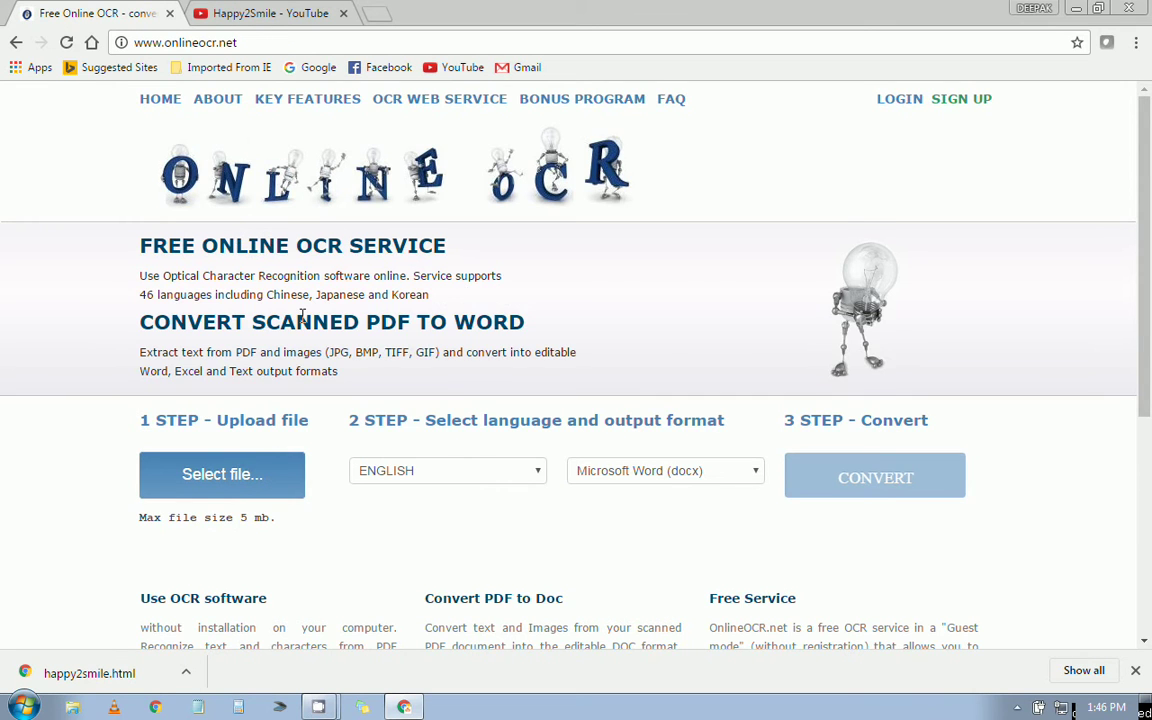
Select HP2SML.jpg from the desktop in the Open dialog and upload it.
scroll(301, 316, down, 3)
scroll(303, 323, up, 3)
click(218, 484)
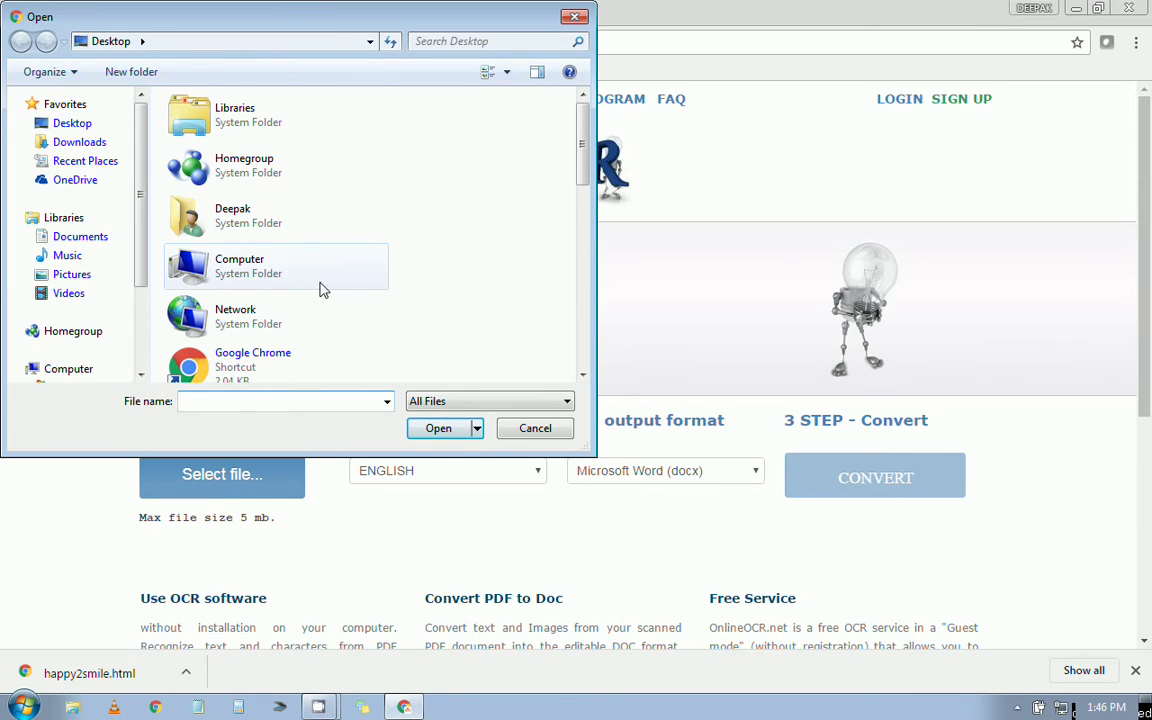
scroll(330, 263, down, 5)
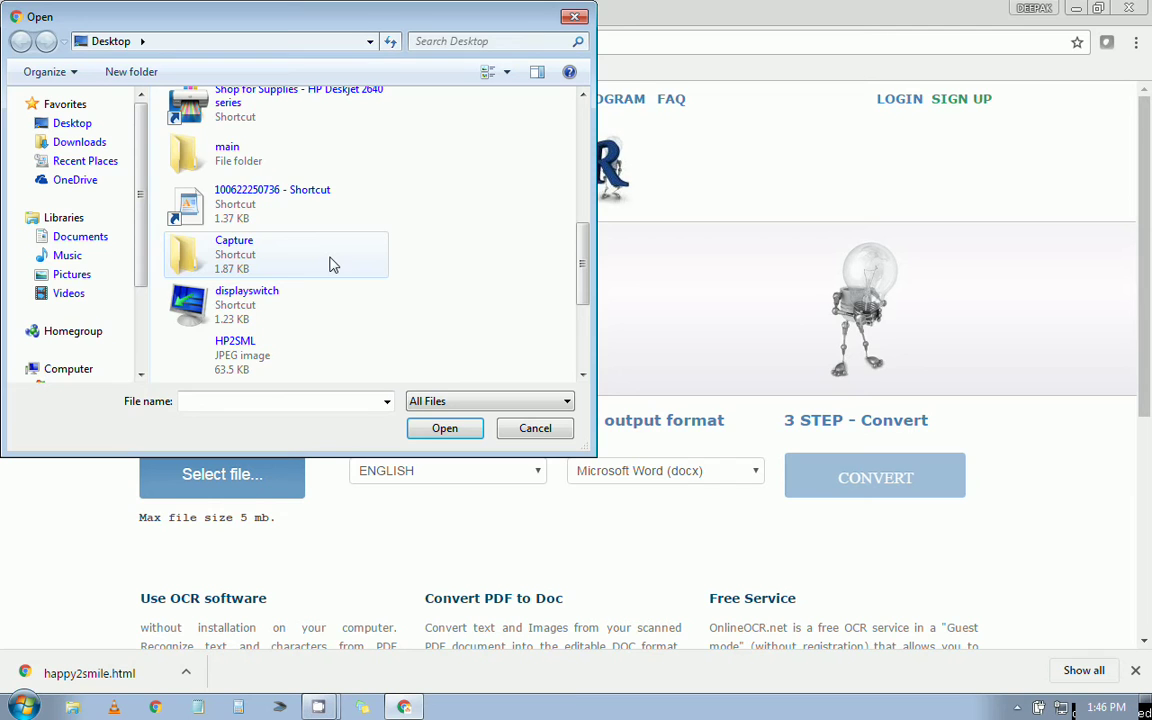
scroll(330, 263, down, 2)
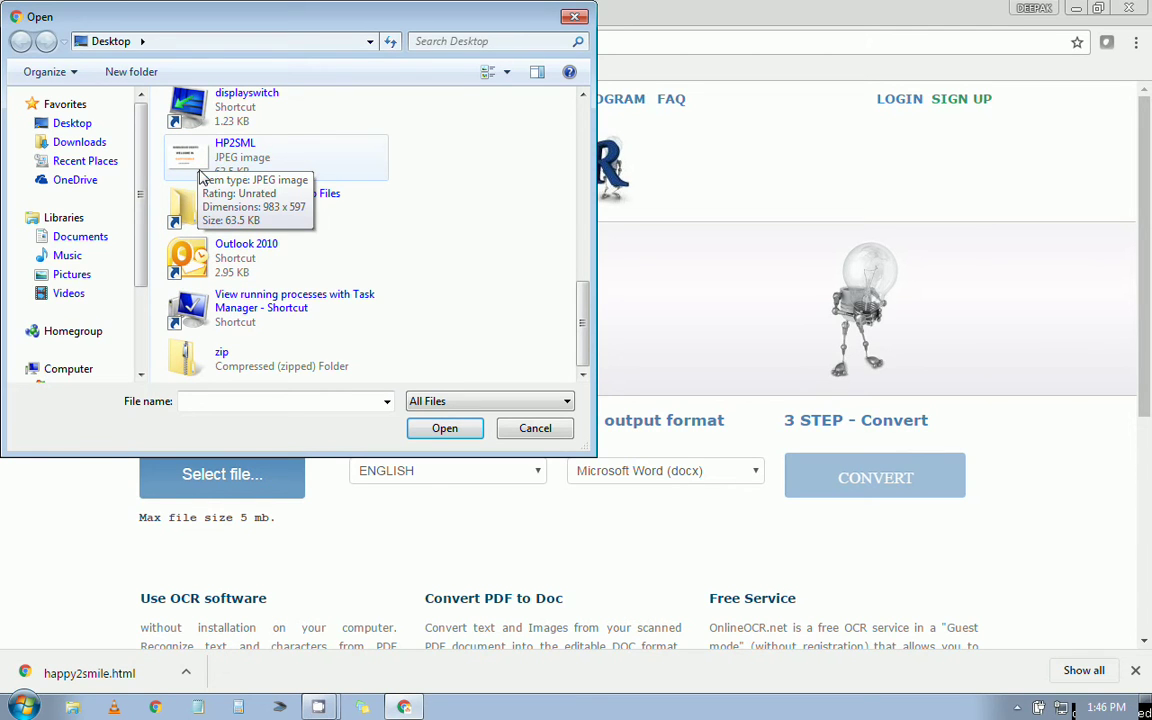
click(185, 167)
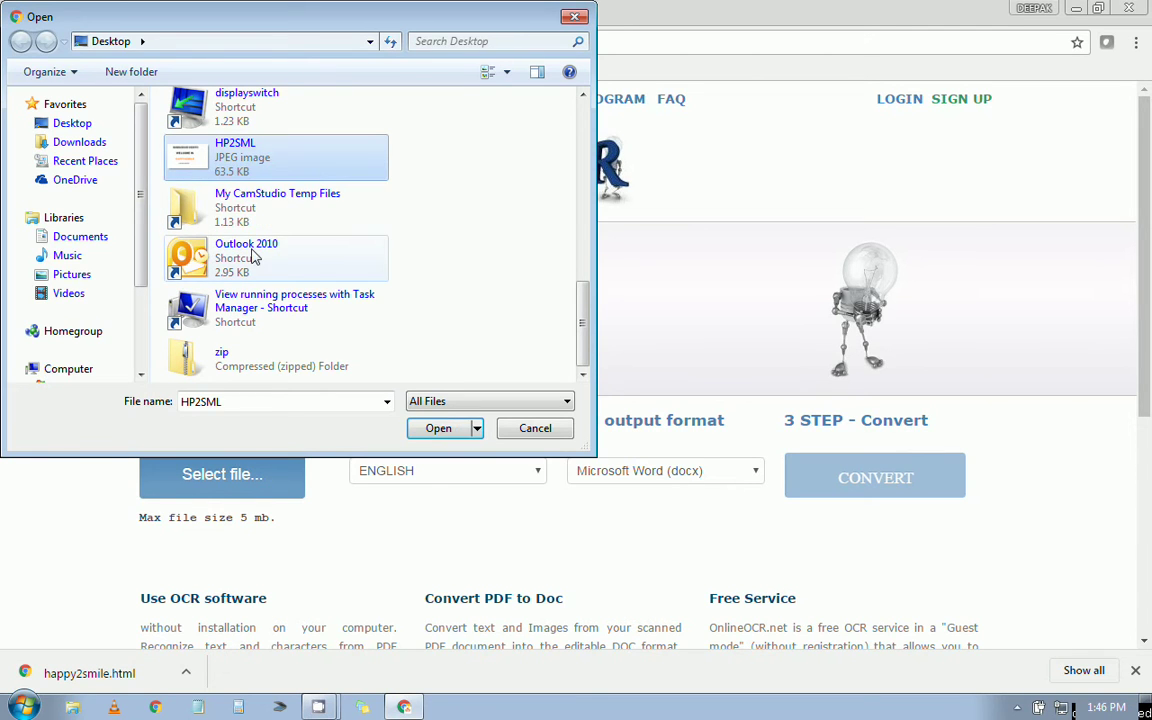
click(438, 429)
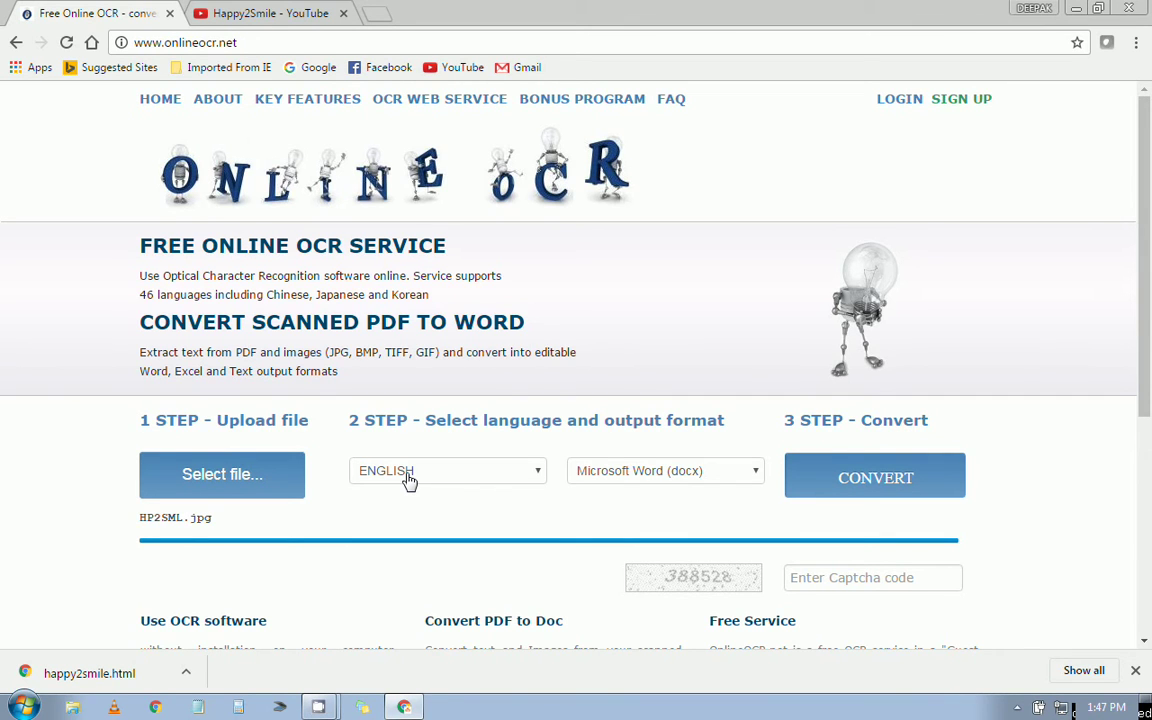
Confirm ENGLISH as the recognition language and Microsoft Word (docx) as the output format.
scroll(409, 480, down, 1)
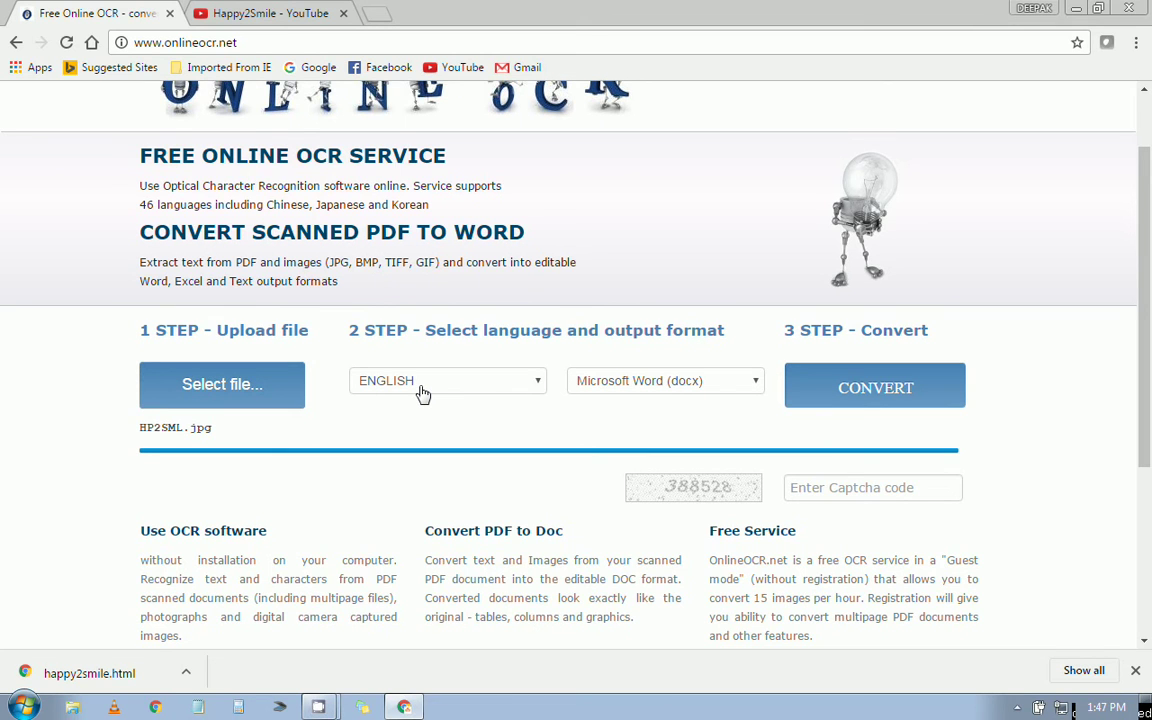
click(419, 390)
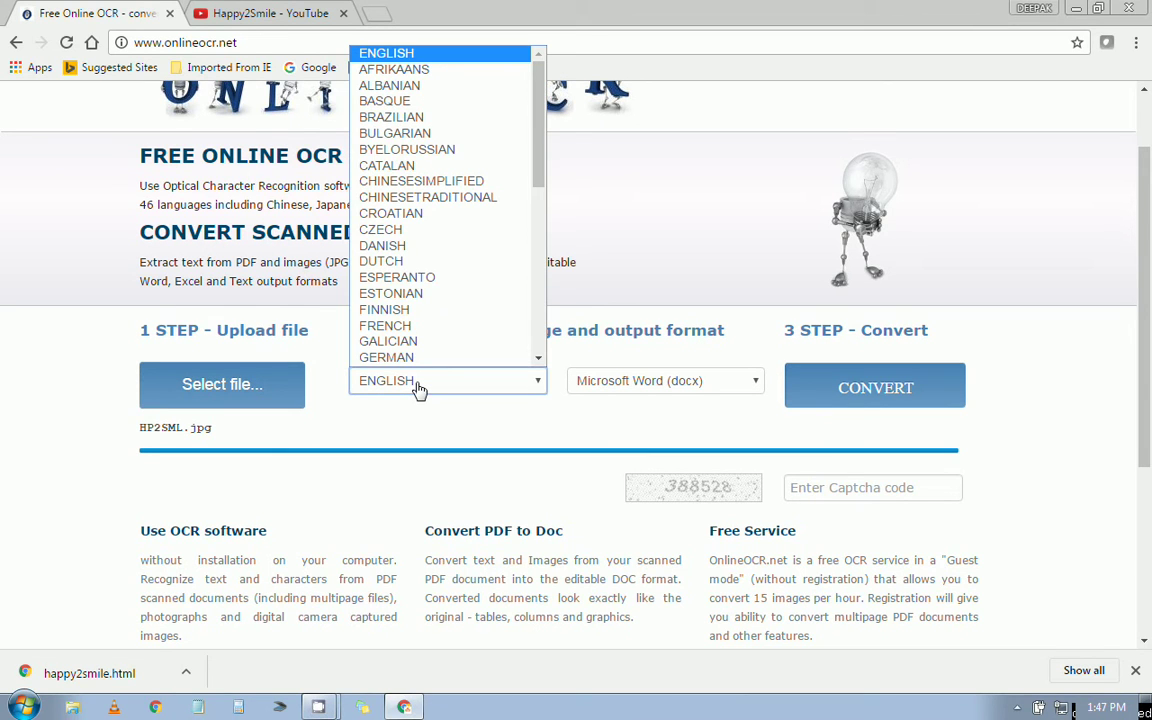
click(419, 388)
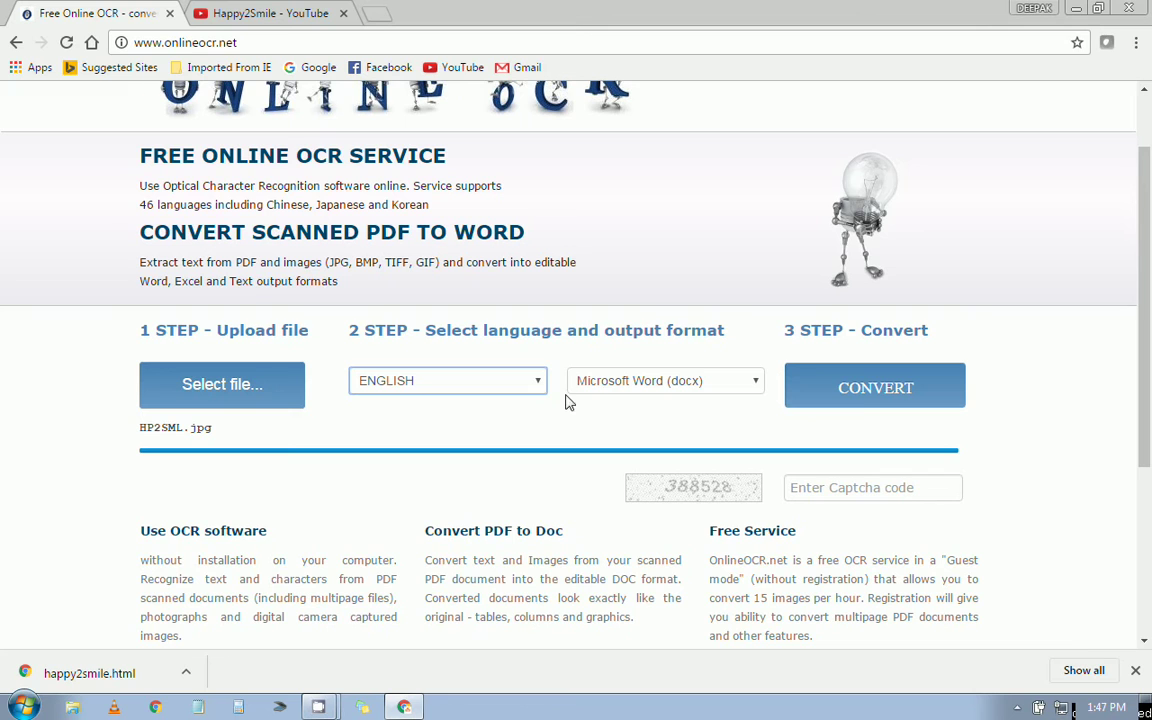
click(610, 386)
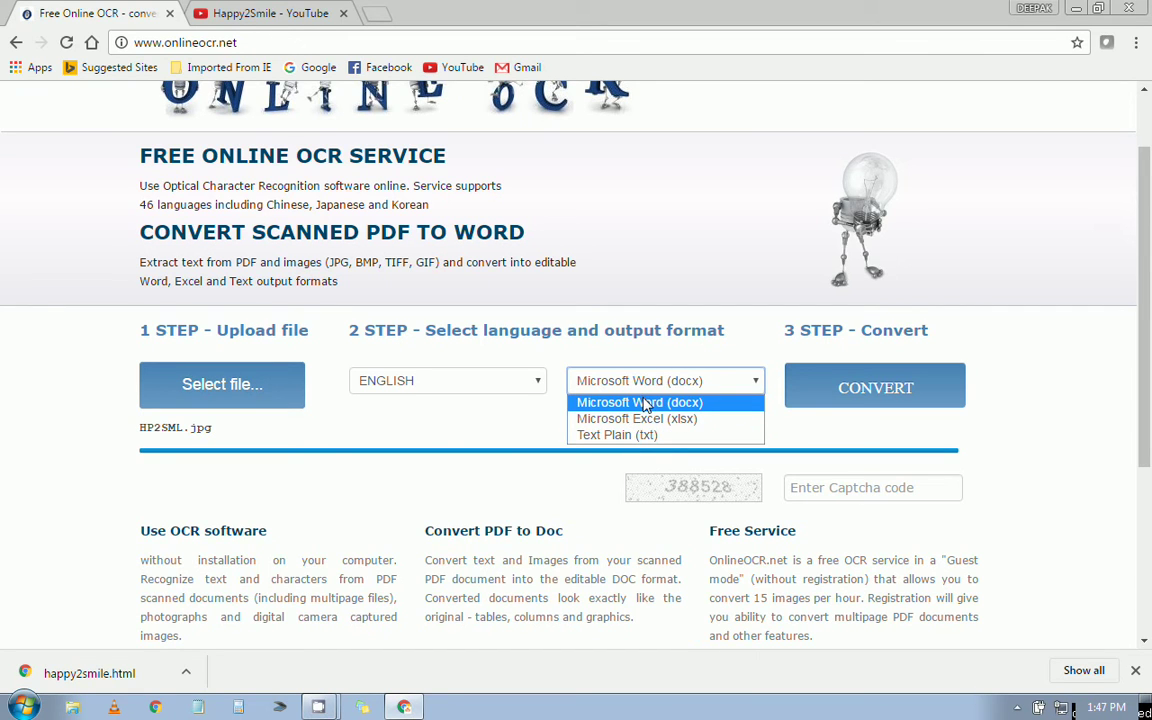
click(638, 404)
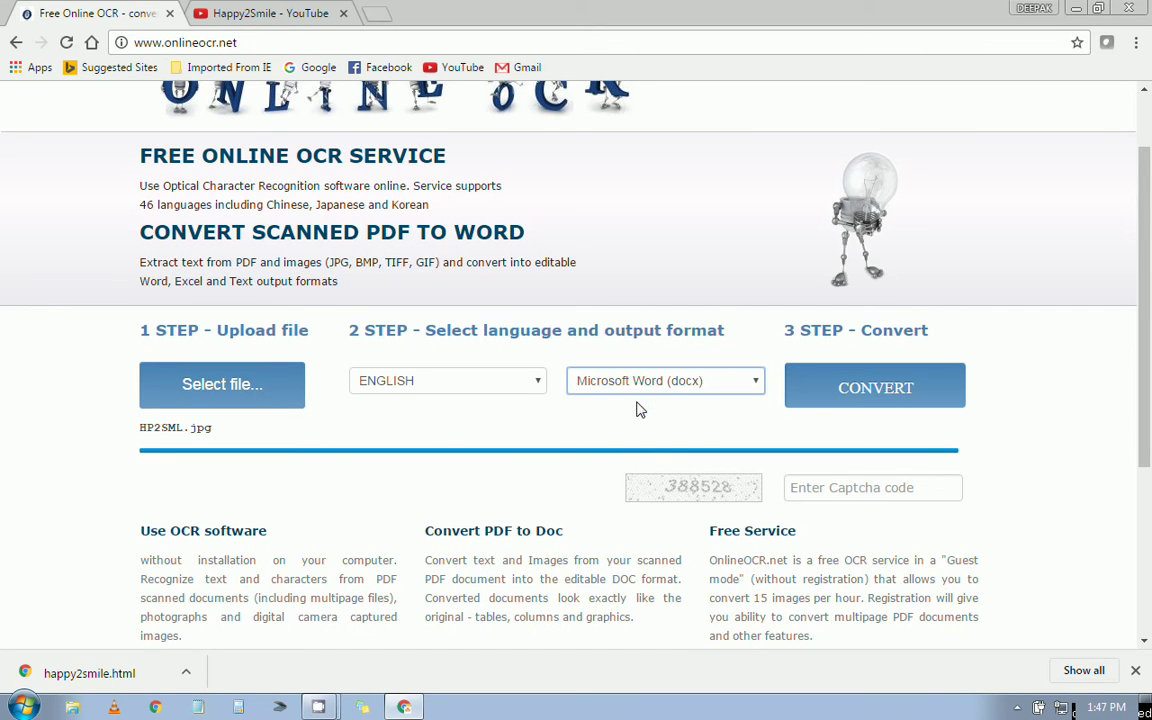
scroll(495, 432, down, 2)
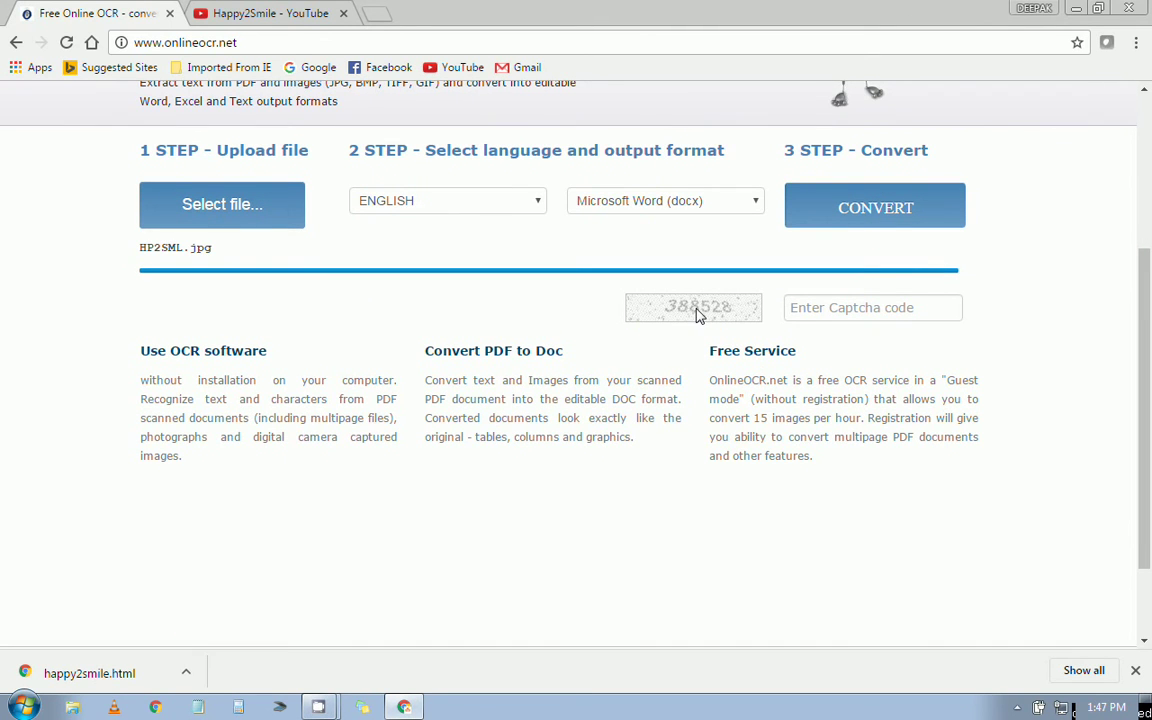
Enter the displayed captcha code and run CONVERT on the HP2SML image.
click(818, 312)
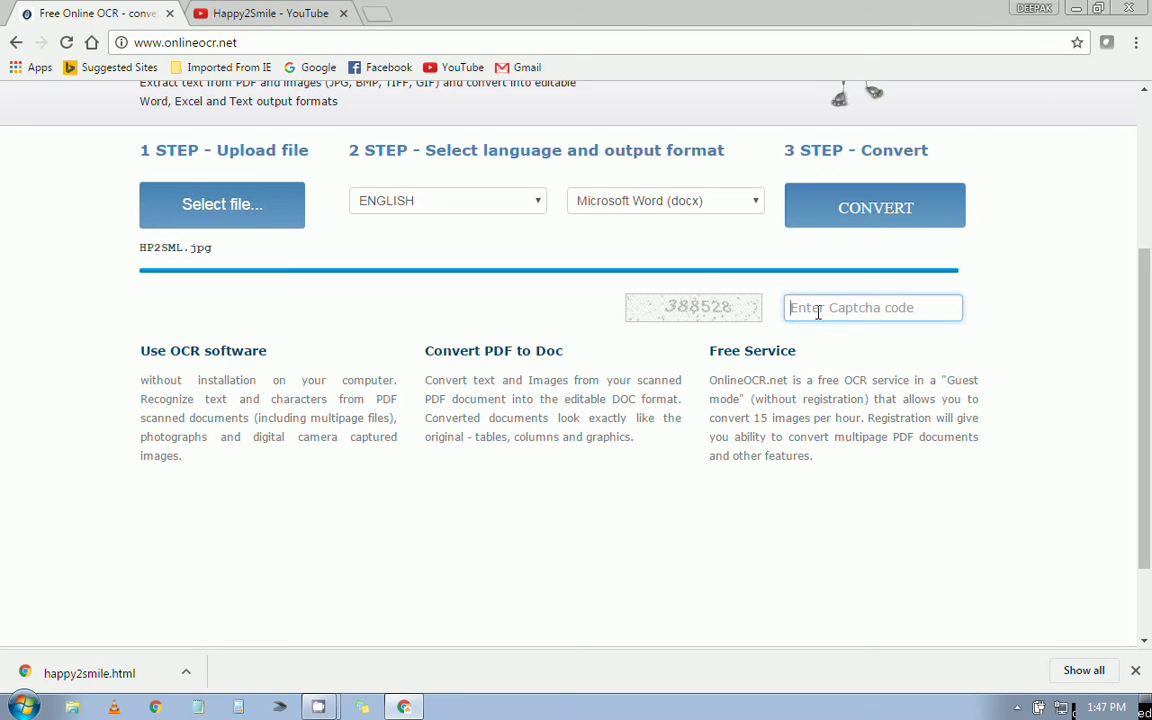
text(3)
text(88)
text(52)
text(8)
click(858, 216)
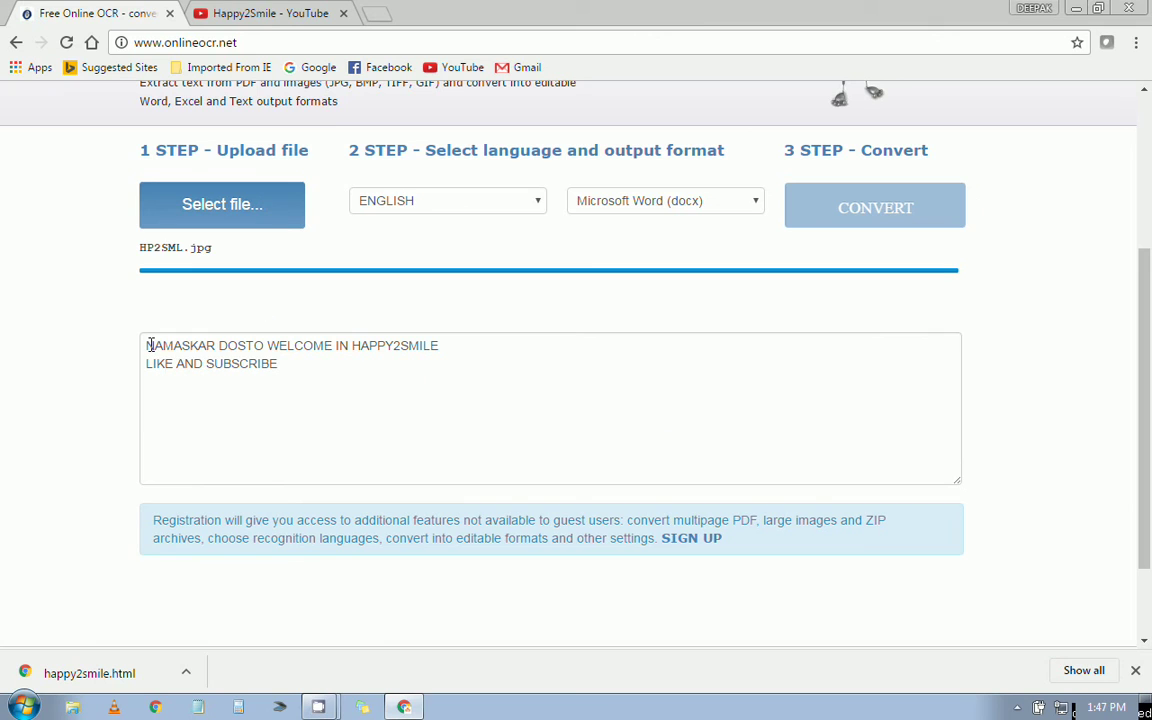
drag(147, 345, 215, 345)
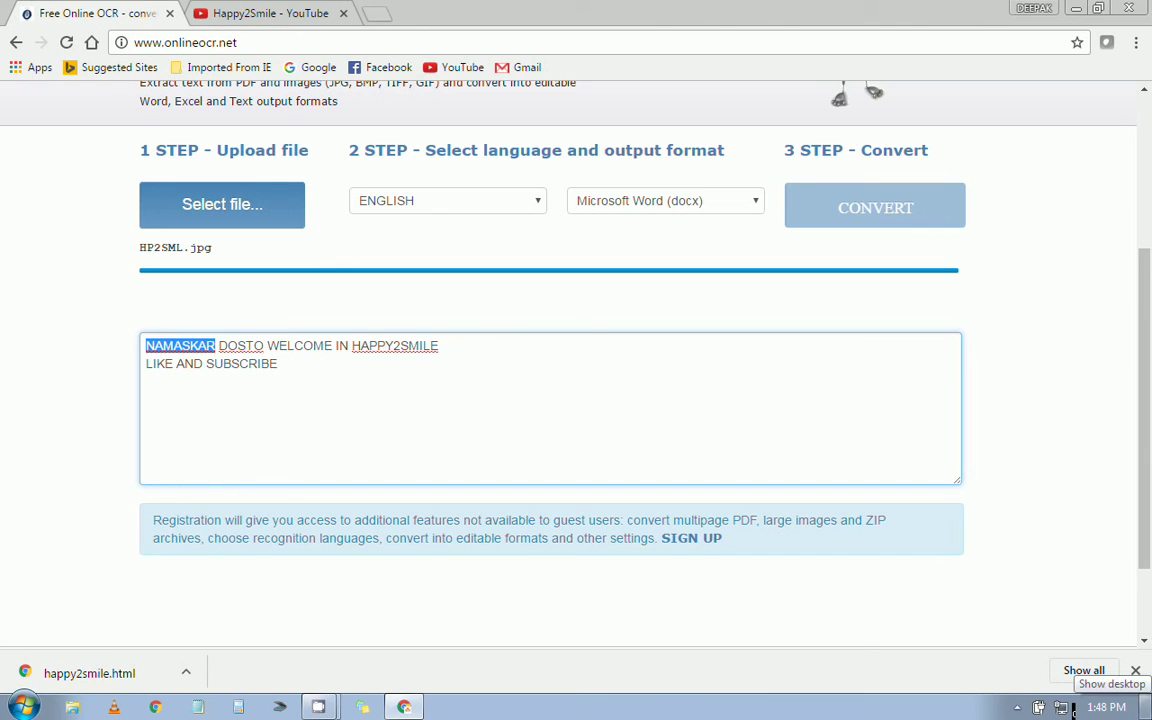
mouse_move(1146, 708)
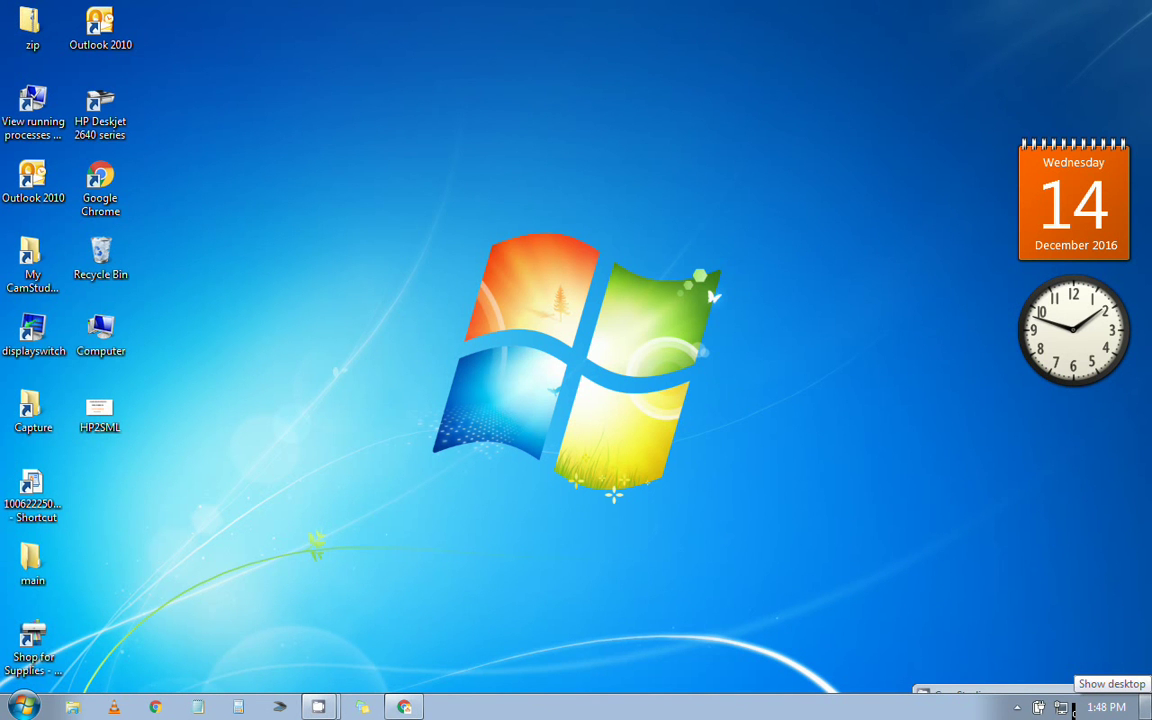
double_click(100, 410)
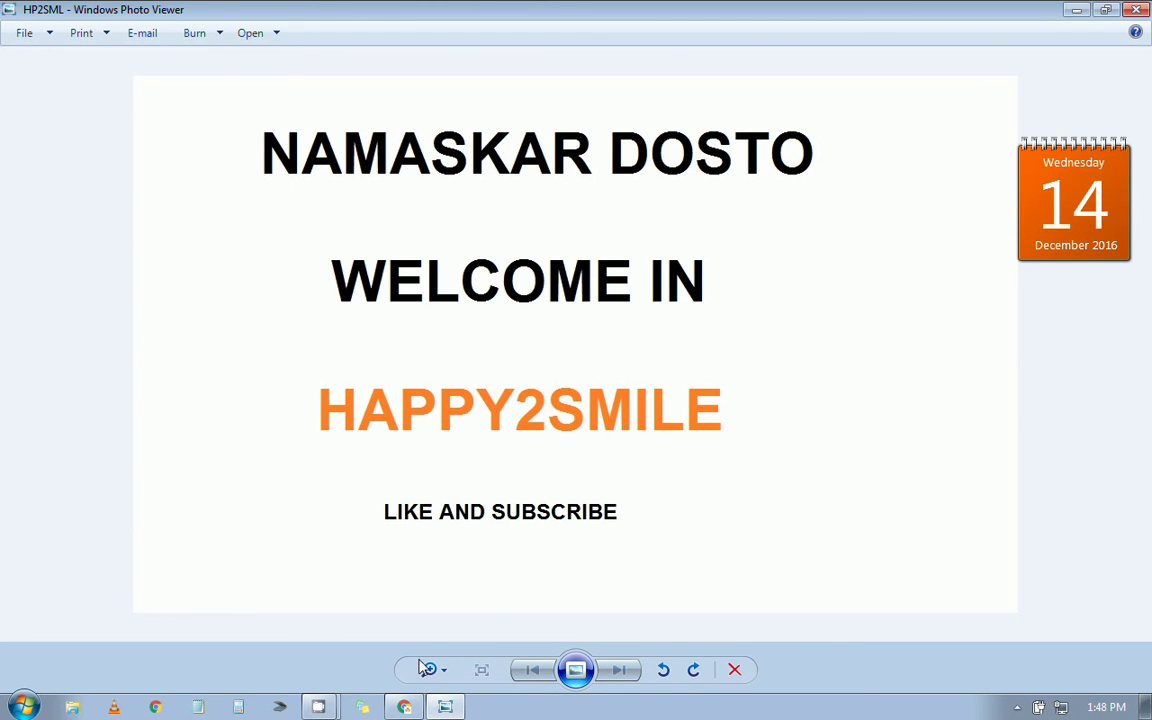
click(404, 707)
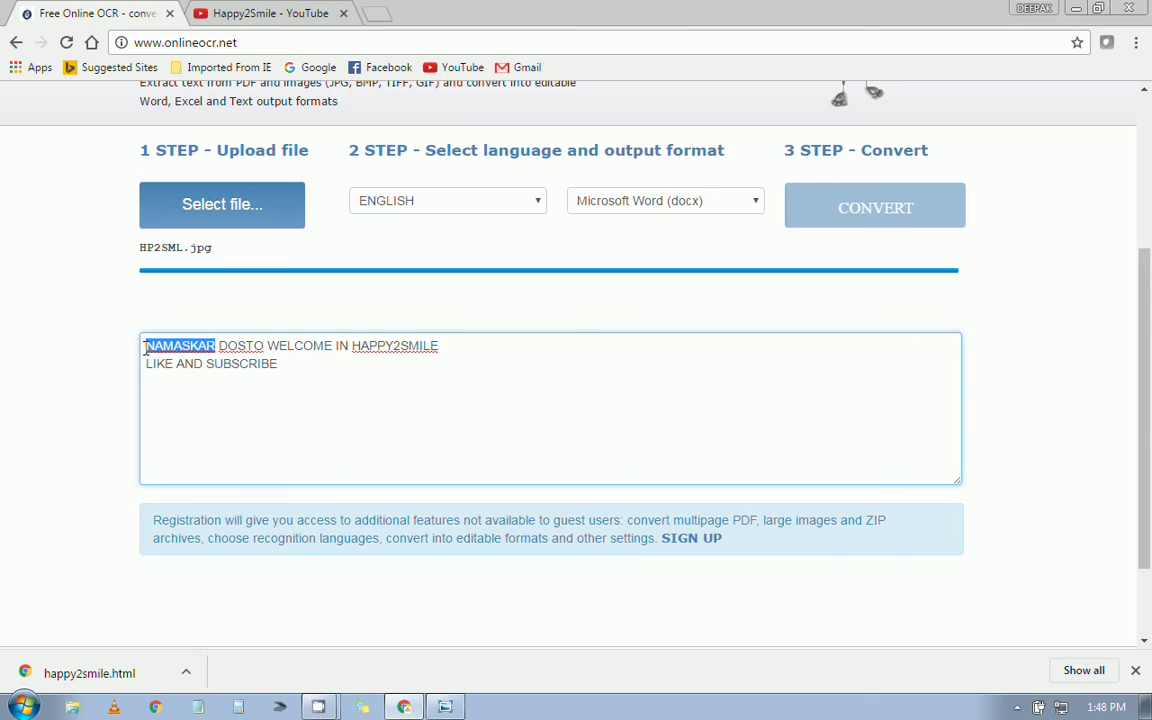
Move NAMASKAR before SUBSCRIBE, paste a copy of both lines below, then show the Happy2Smile YouTube tab.
mouse_move(146, 347)
mouse_down()
mouse_move(182, 345)
mouse_move(206, 364)
mouse_up()
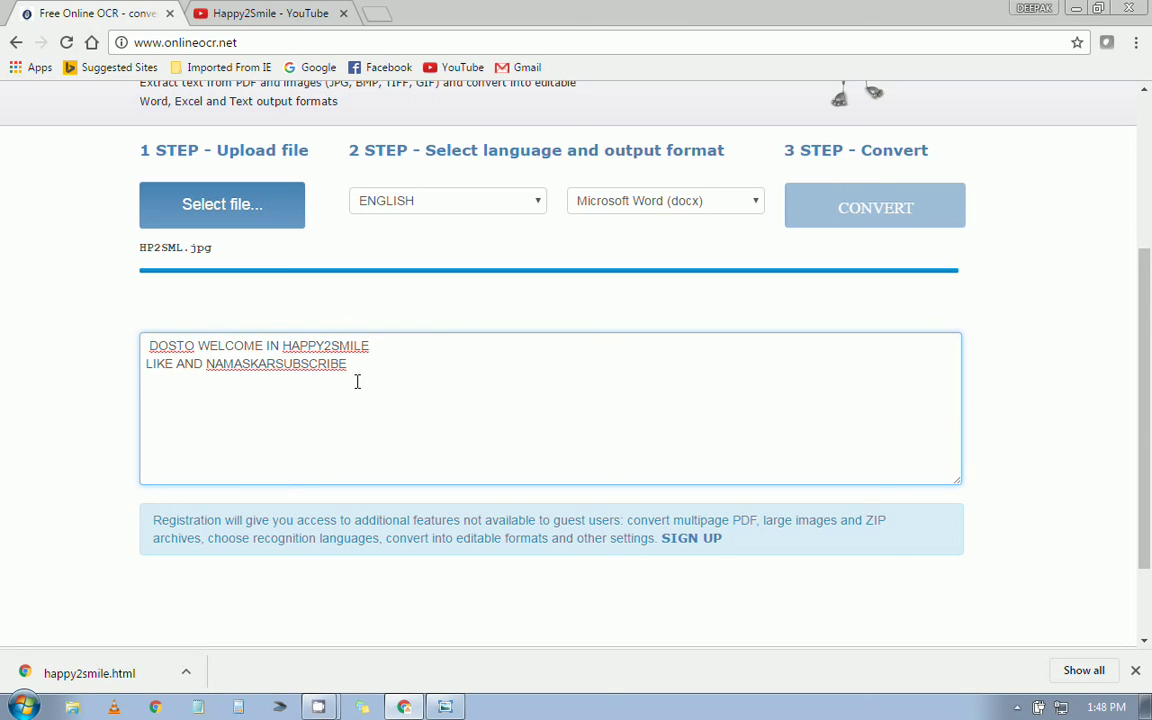
drag(358, 379, 121, 337)
key(ctrl+c)
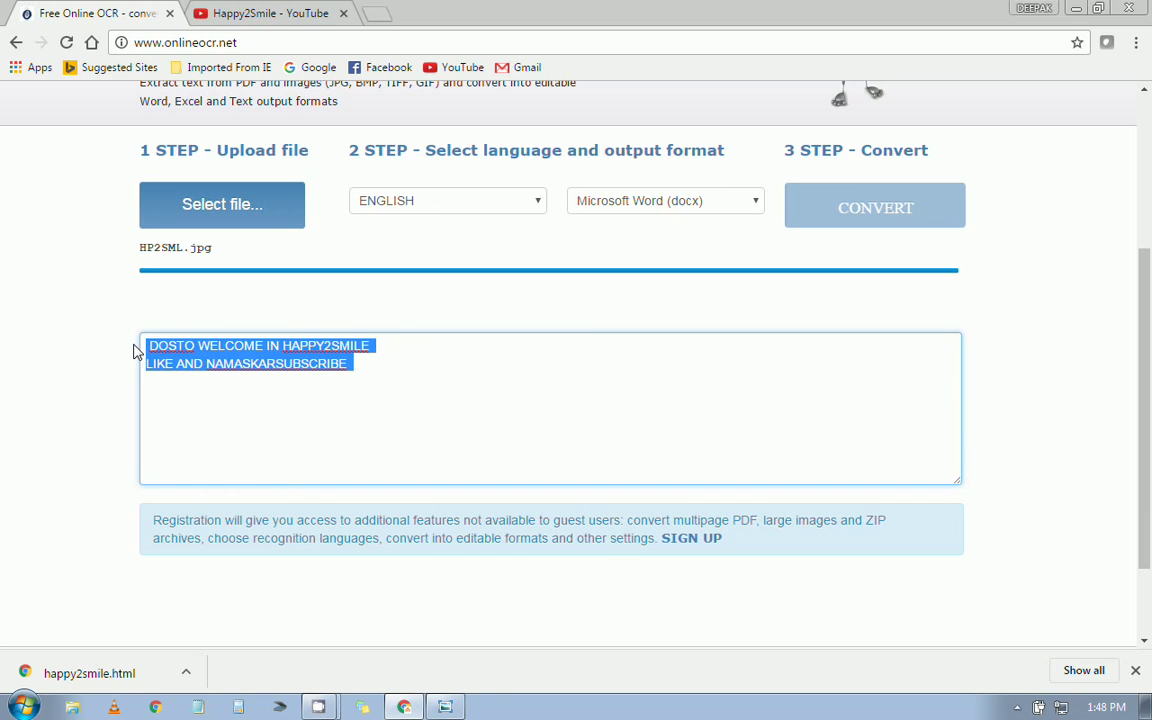
click(412, 384)
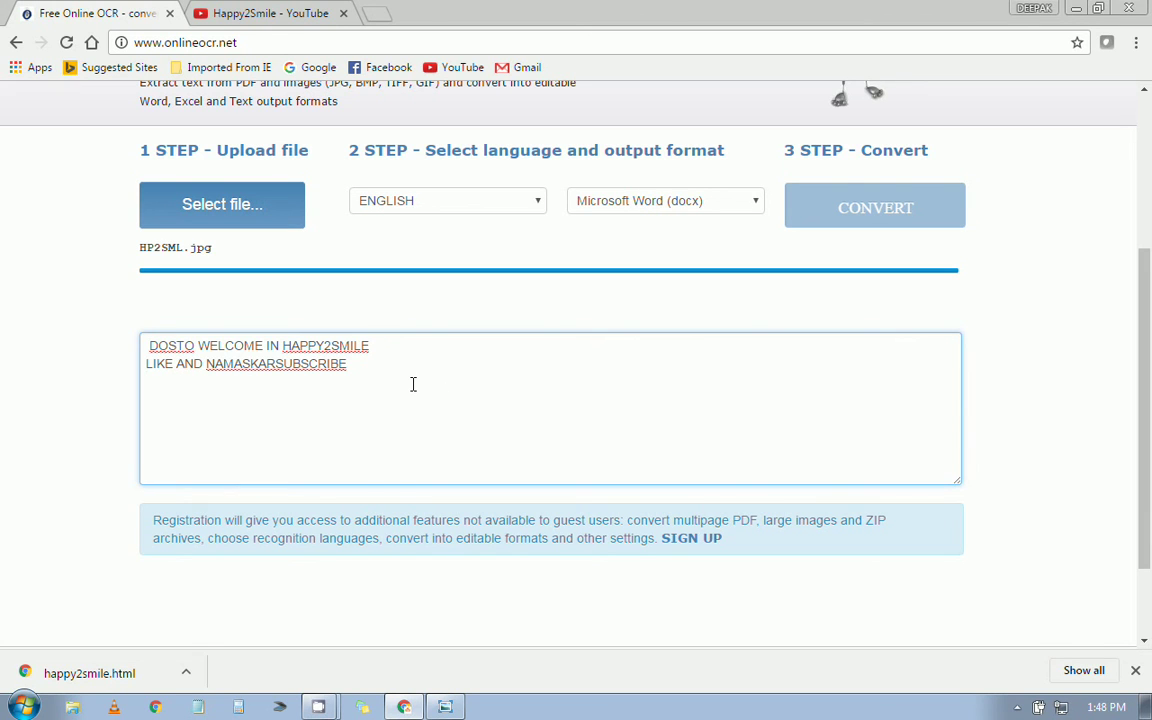
key(ctrl+v)
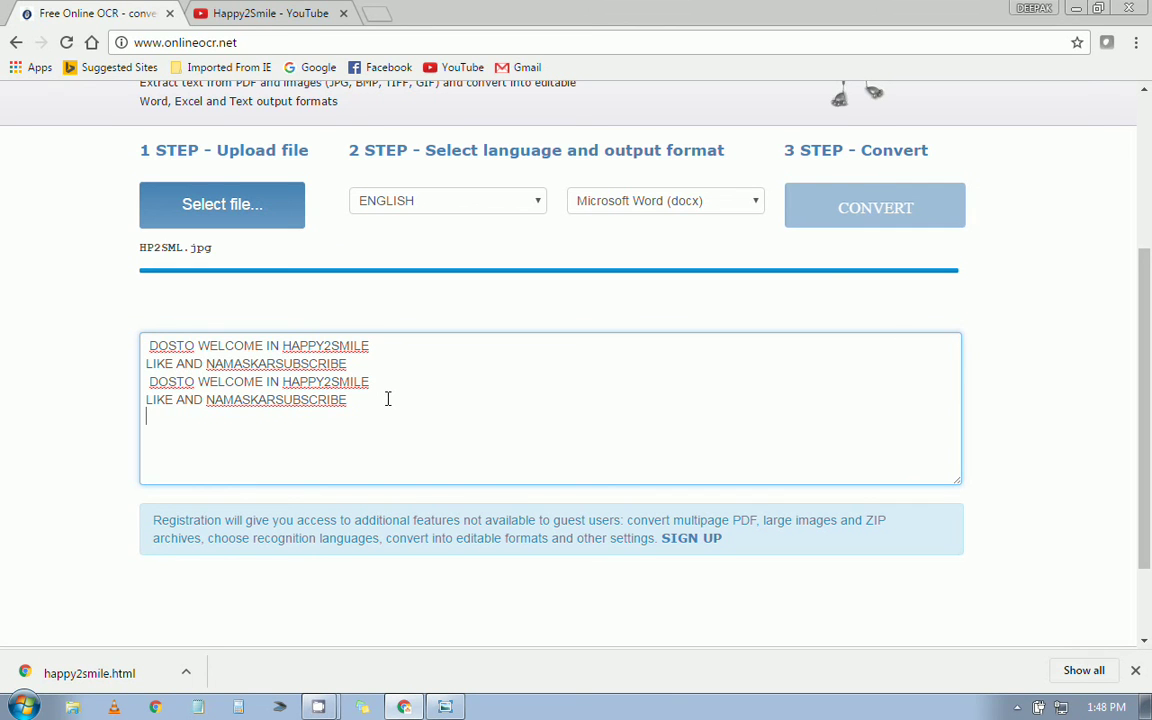
click(255, 13)
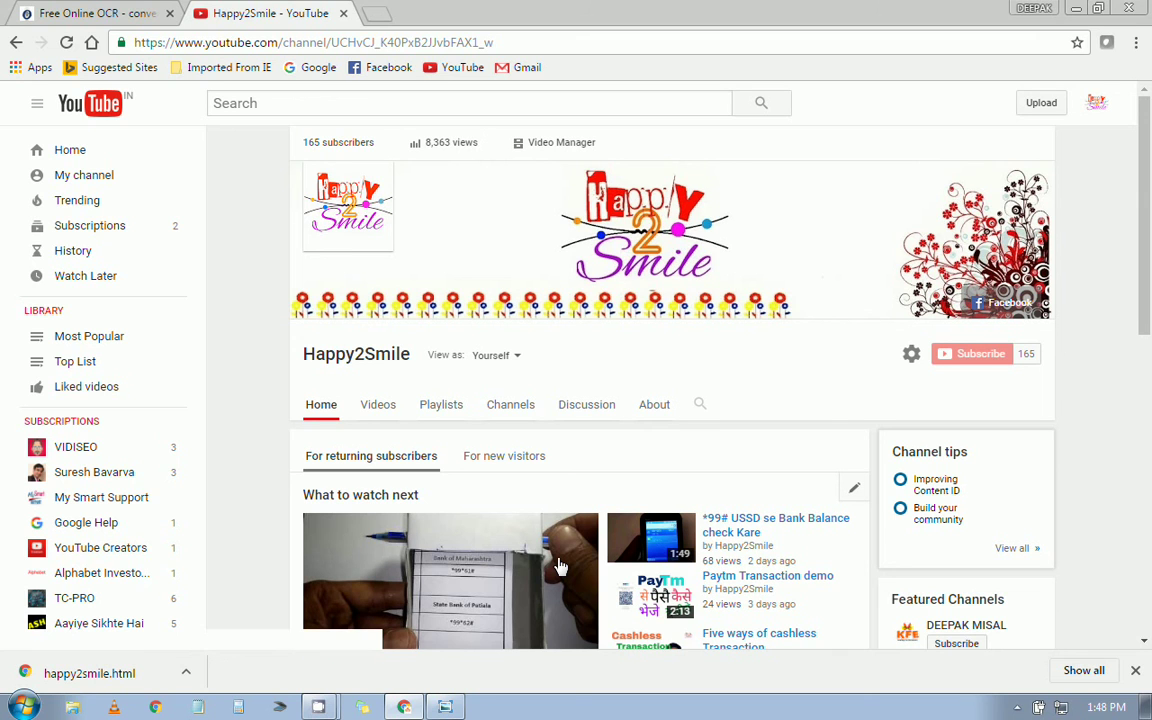
scroll(560, 569, down, 1)
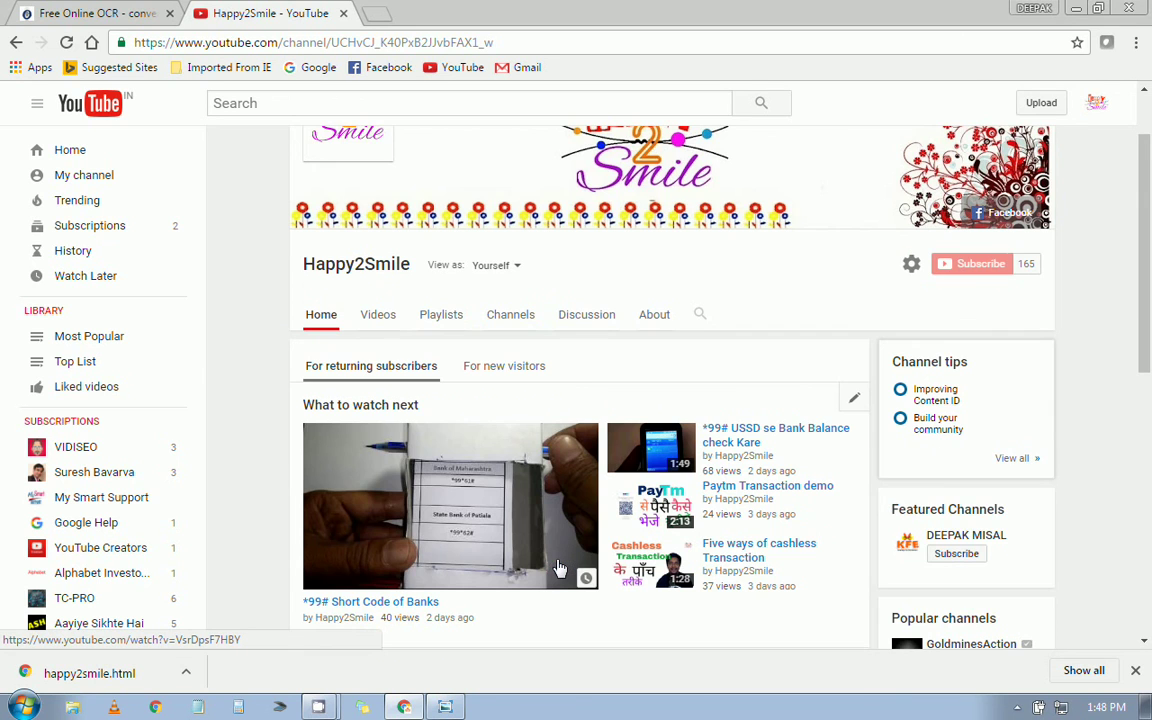
scroll(560, 570, down, 1)
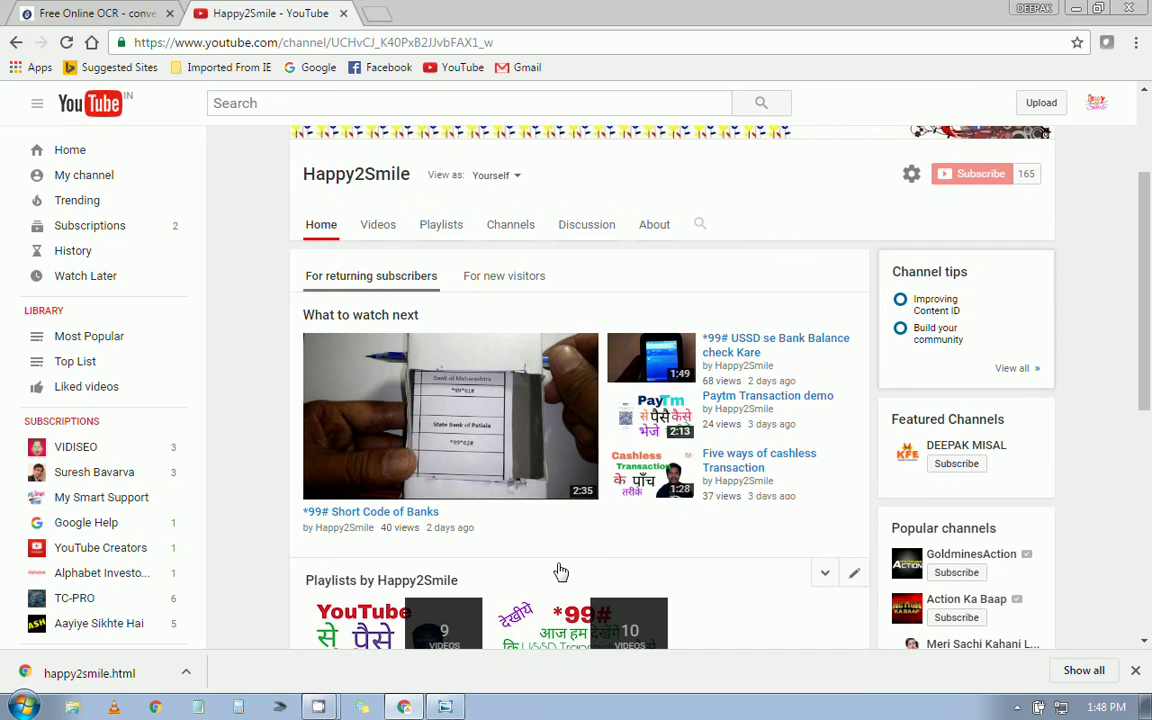